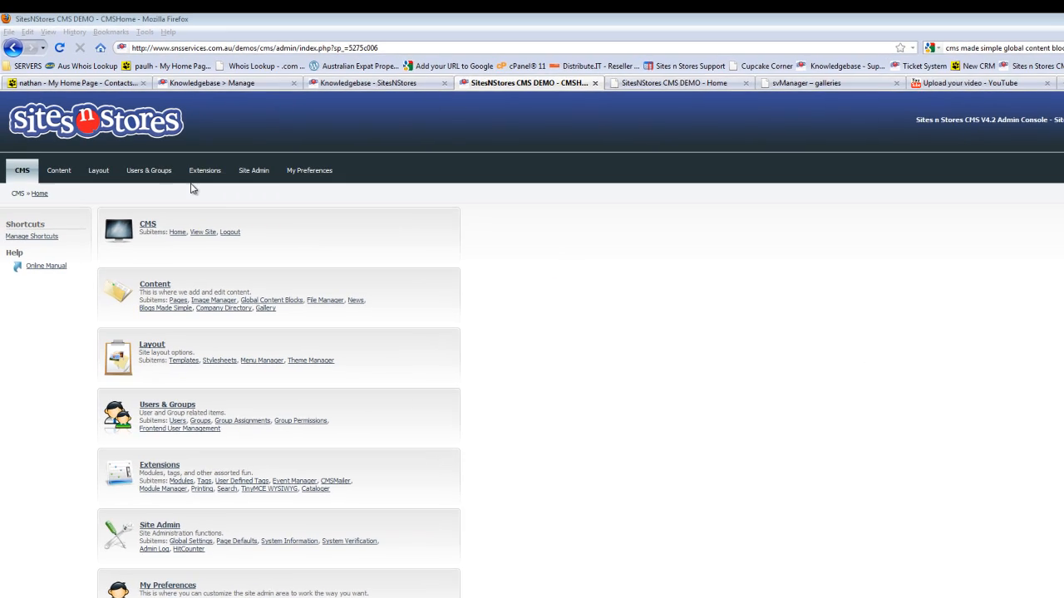
Step: Start a new global content block and name it SVGallery
{"action": "mouse_move", "coordinate": [54, 156]}
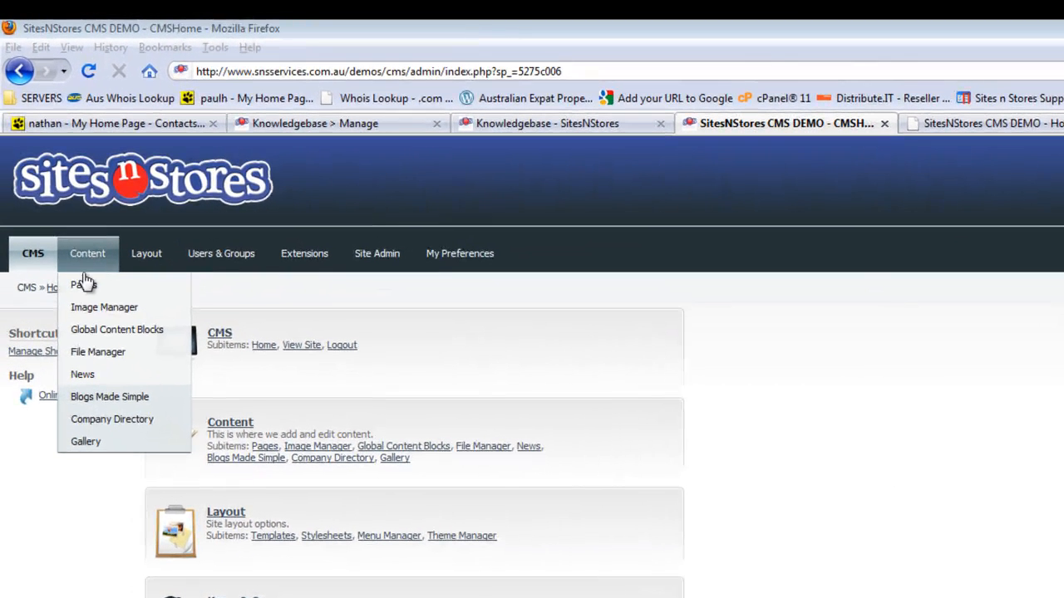
{"action": "left_click", "coordinate": [100, 332]}
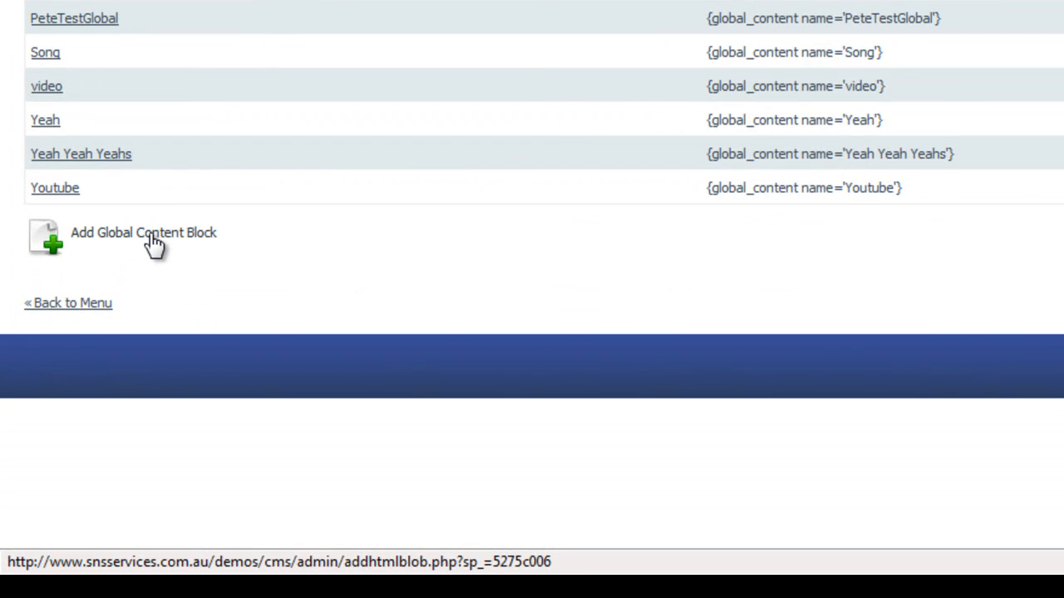
{"action": "left_click", "coordinate": [155, 244]}
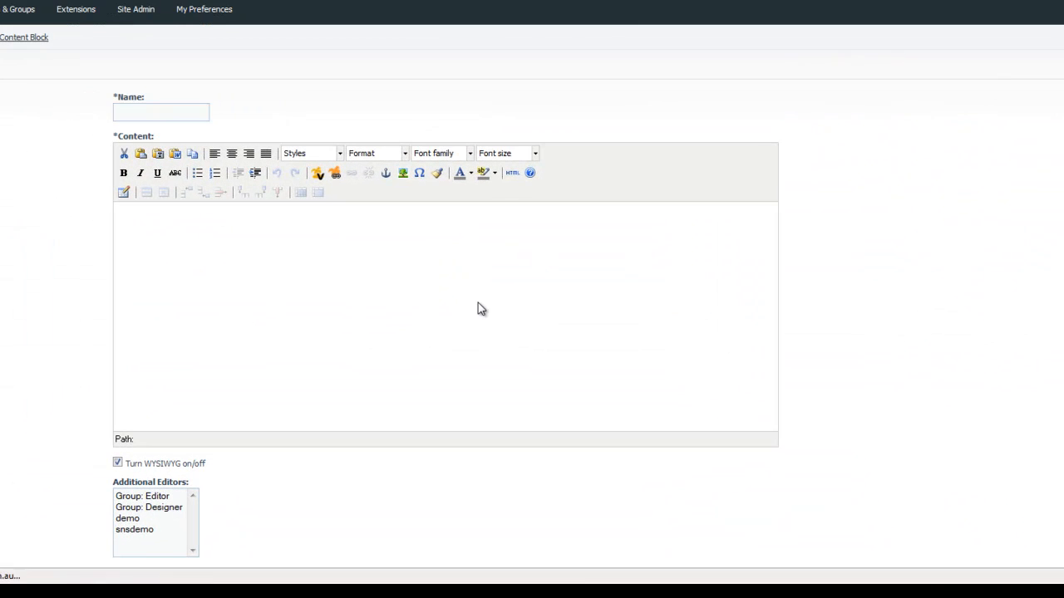
{"action": "left_click", "coordinate": [245, 233]}
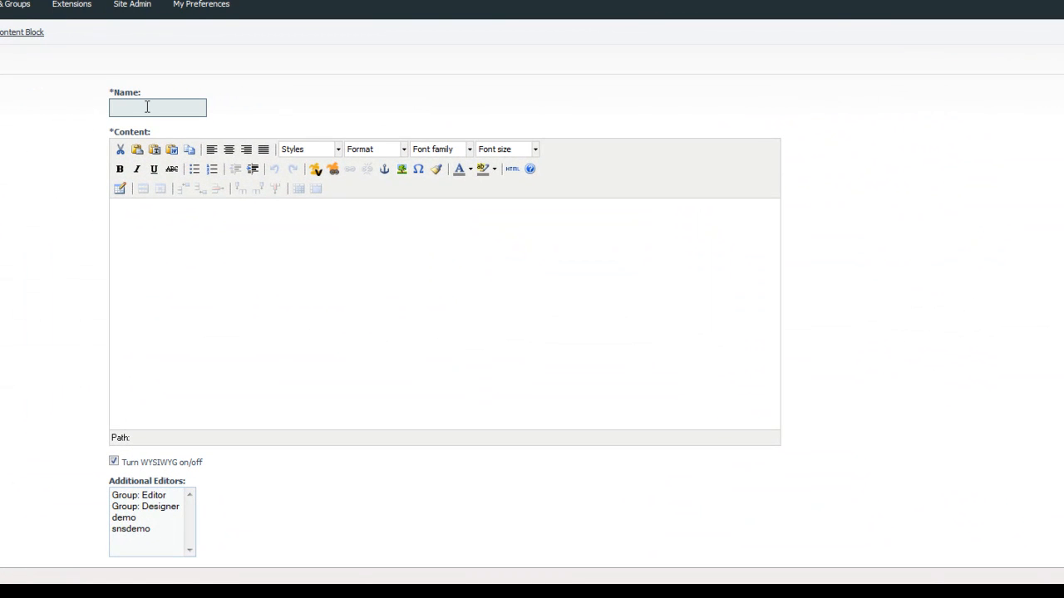
{"action": "type", "text": "SVGallery"}
Step: Turn off WYSIWYG for the block and paste the centred svManager iframe code, 800 wide and 750 high, into its content
{"action": "left_click", "coordinate": [223, 282]}
{"action": "scroll", "coordinate": [59, 288], "scroll_direction": "down", "scroll_amount": 2}
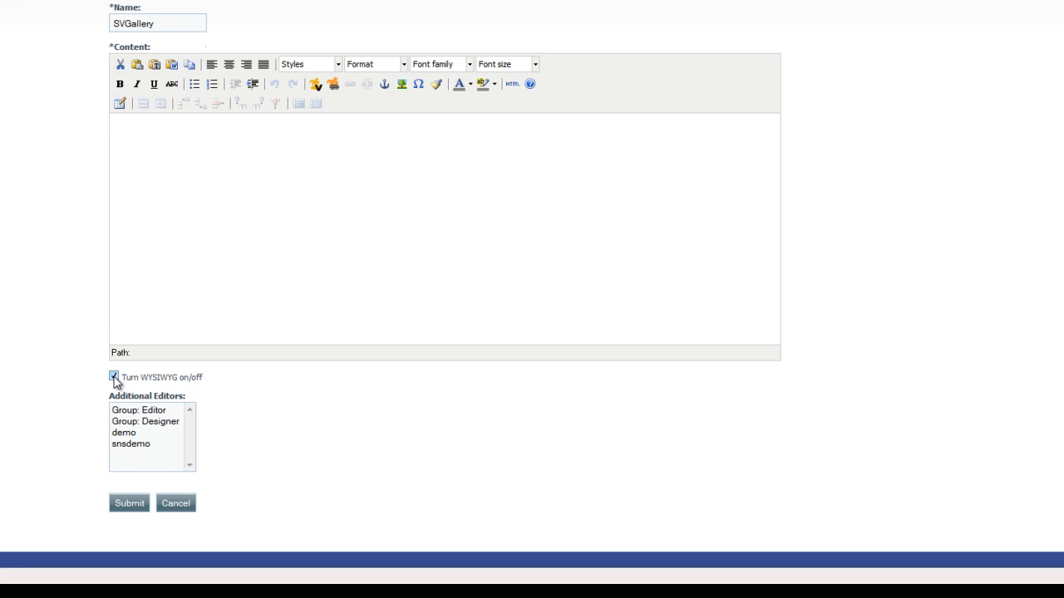
{"action": "left_click", "coordinate": [114, 376]}
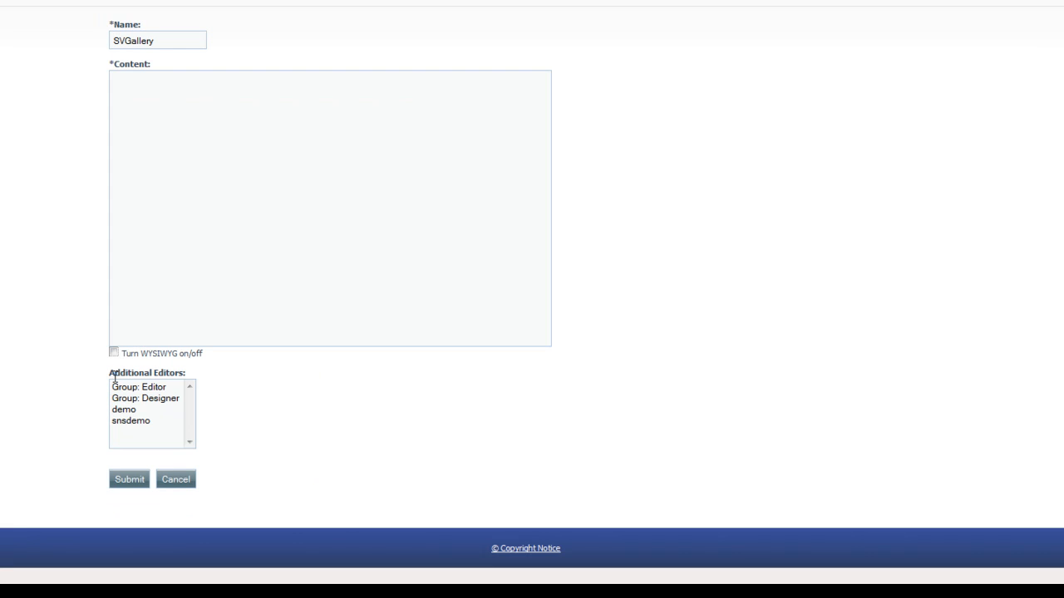
{"action": "left_click", "coordinate": [197, 233]}
{"action": "type", "text": "<p align=\"center\"><iframe src=\"/svmanager/g1/\" width=800 height=750 frameborder=\"0\" style=\"border: none;\"></iframe></p>"}
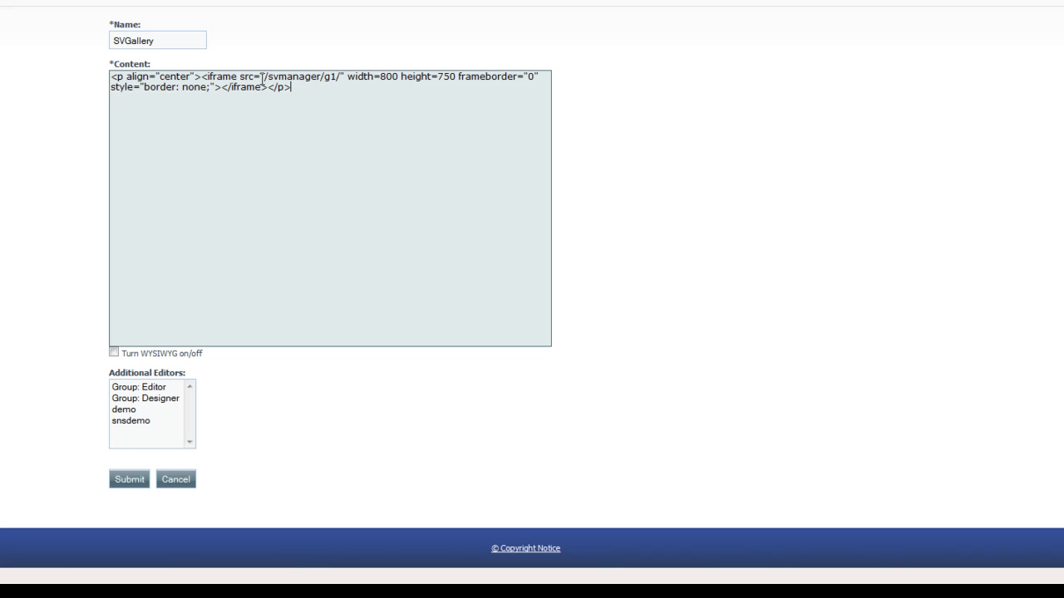
Step: Replace the iframe source with the test gallery's web root path from svManager, /demos/svmanager/g2/, and submit the block
{"action": "left_click_drag", "start_coordinate": [265, 79], "coordinate": [340, 78]}
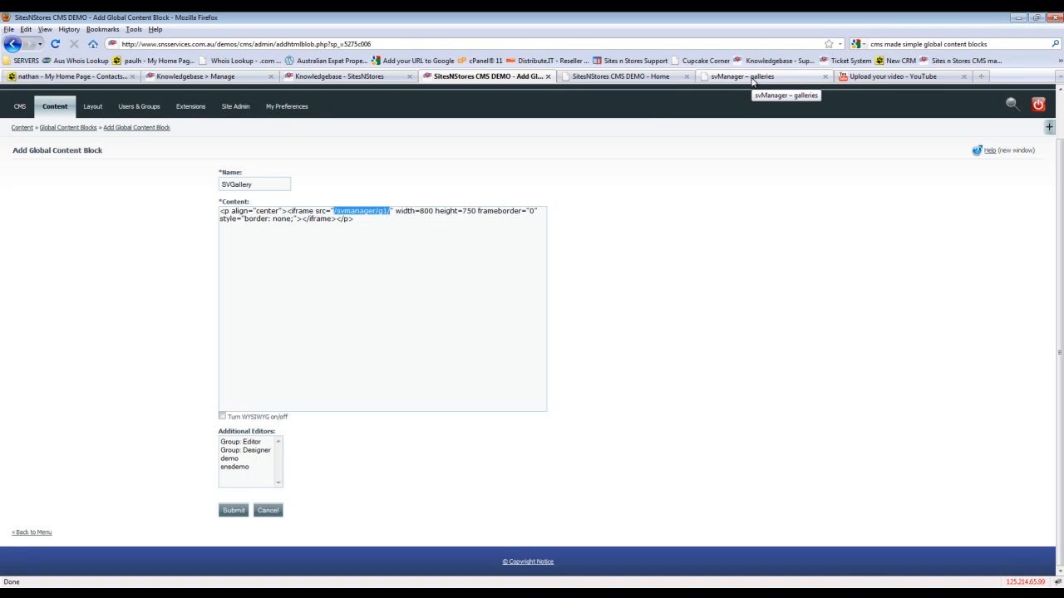
{"action": "left_click", "coordinate": [752, 76]}
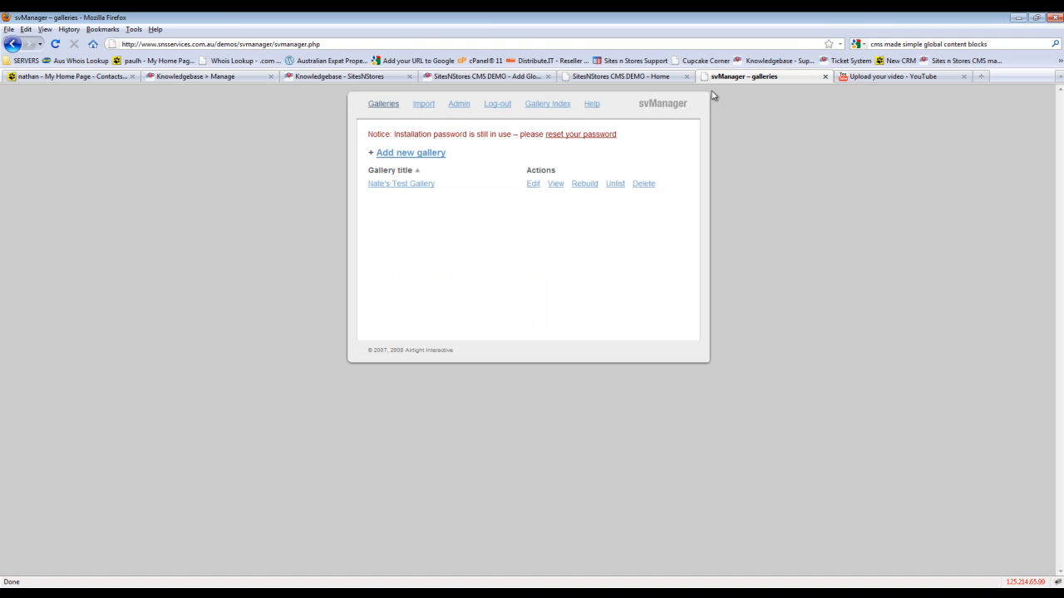
{"action": "left_click", "coordinate": [420, 184]}
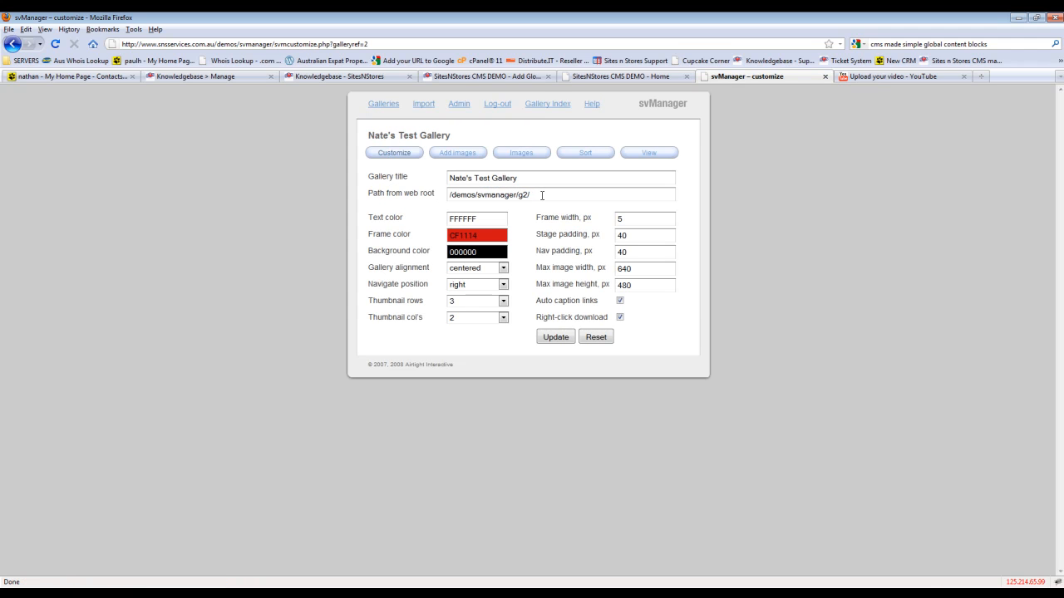
{"action": "left_click_drag", "start_coordinate": [550, 195], "coordinate": [400, 190]}
{"action": "key", "text": "ctrl+c"}
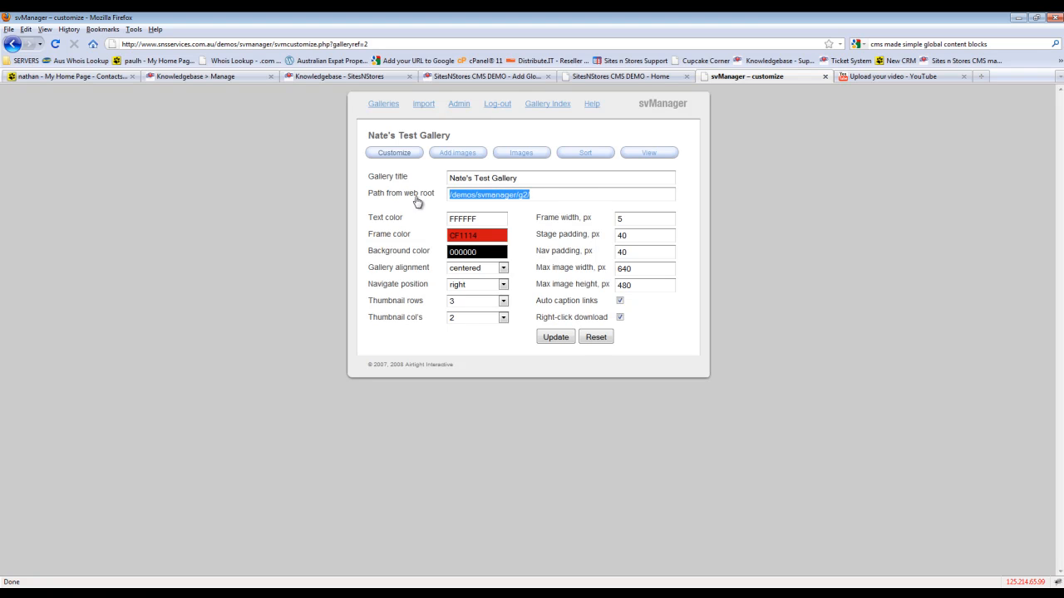
{"action": "left_click", "coordinate": [512, 76]}
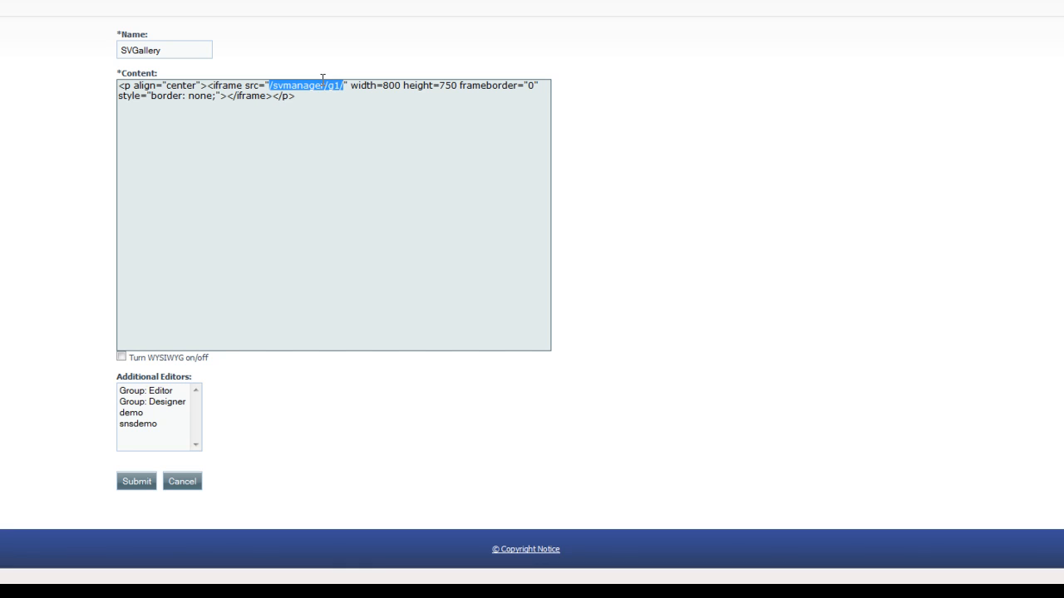
{"action": "key", "text": "ctrl+v"}
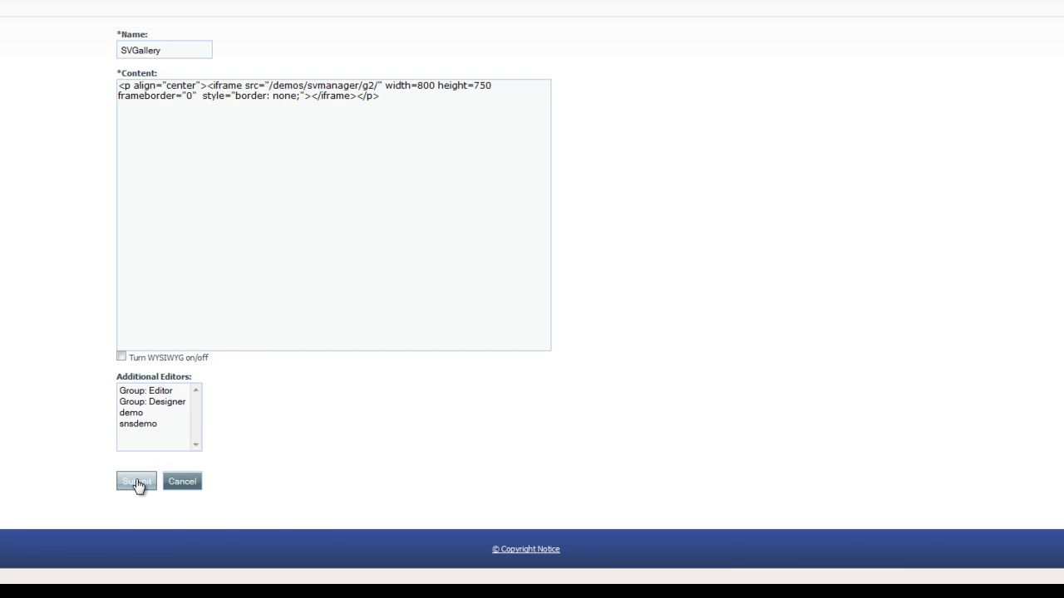
{"action": "left_click", "coordinate": [137, 485]}
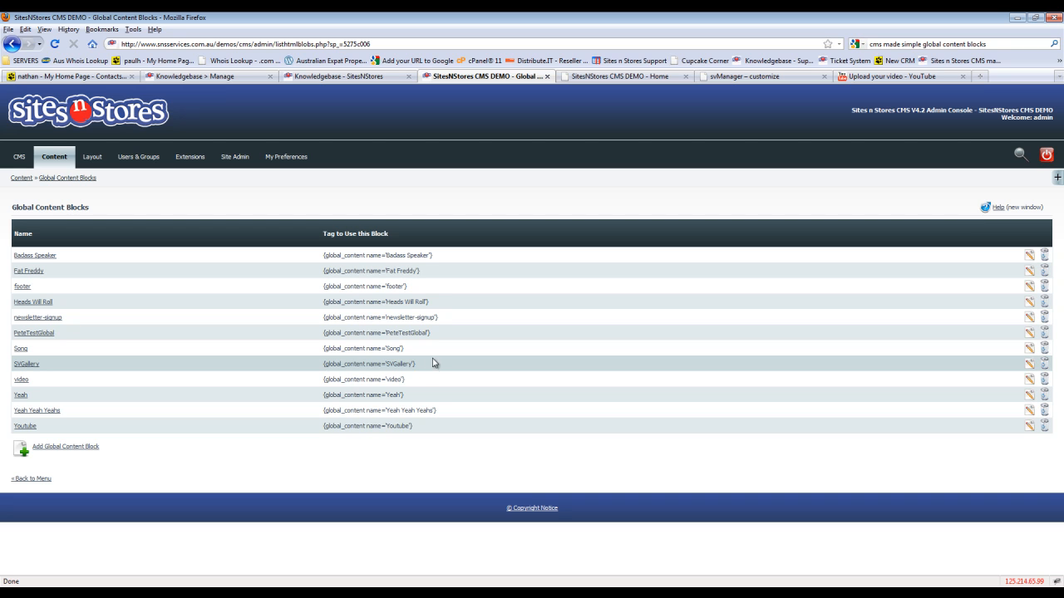
Step: Copy the SVGallery block's tag, {global_content name='SVGallery'}, from the global content blocks list
{"action": "left_click_drag", "start_coordinate": [426, 368], "coordinate": [324, 372]}
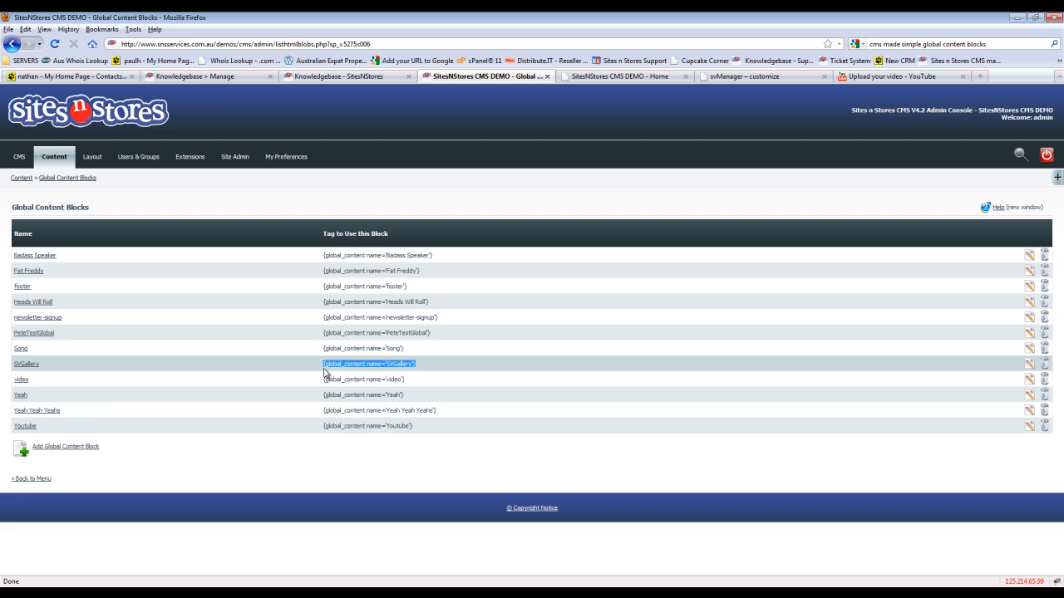
{"action": "right_click", "coordinate": [382, 364]}
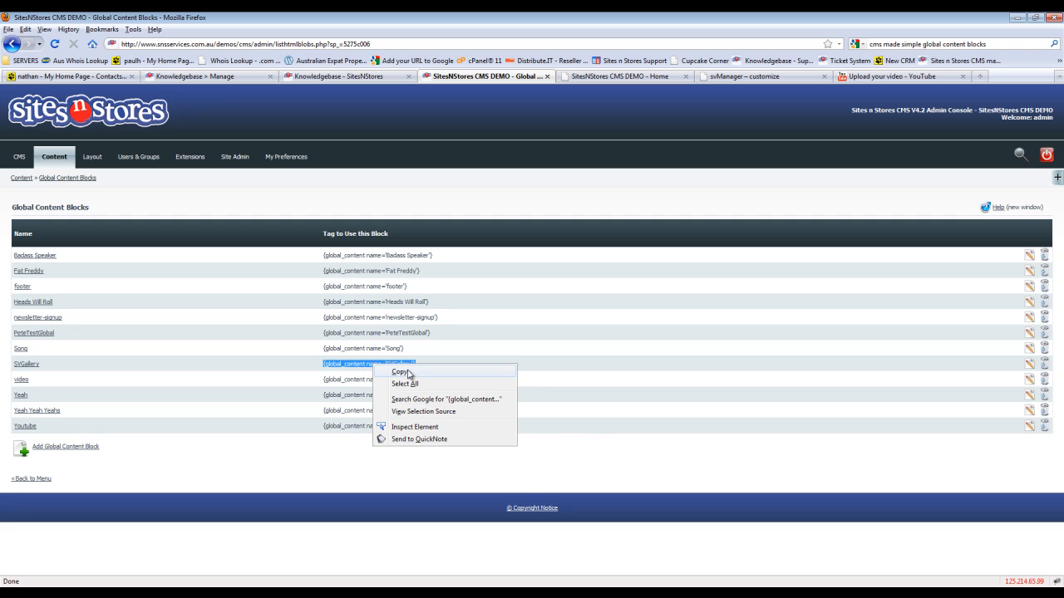
{"action": "left_click", "coordinate": [409, 373]}
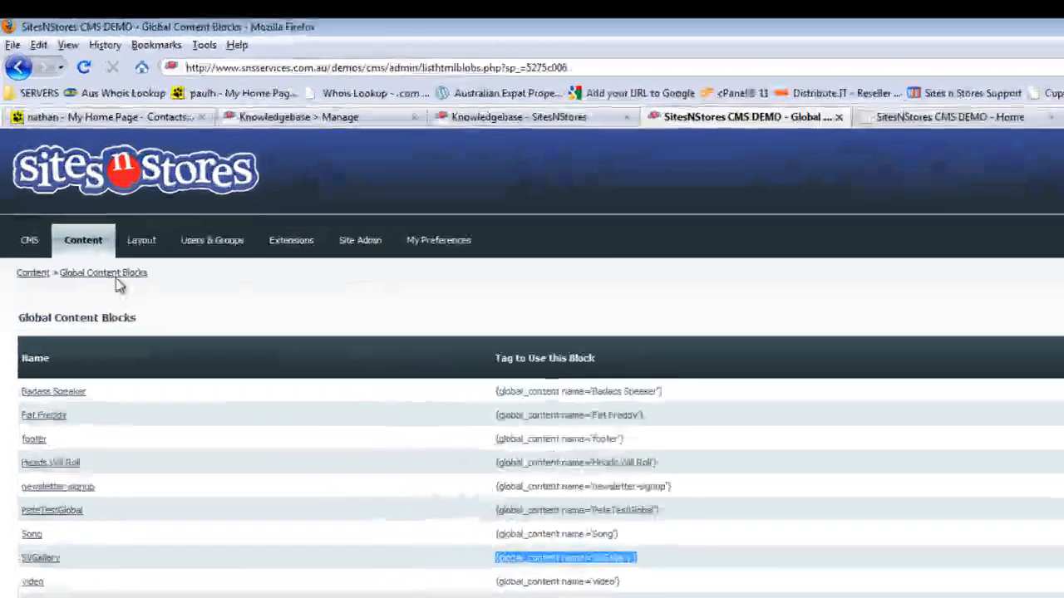
Step: Replace the Home page's content with the copied tag {global_content name='SVGallery'} and save the page
{"action": "mouse_move", "coordinate": [60, 161]}
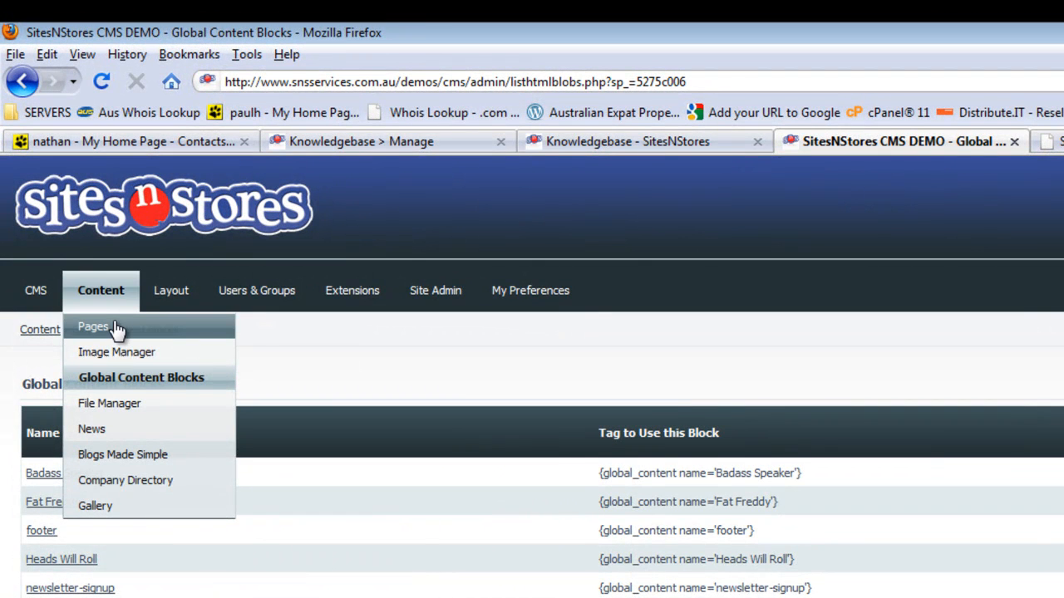
{"action": "left_click", "coordinate": [116, 329]}
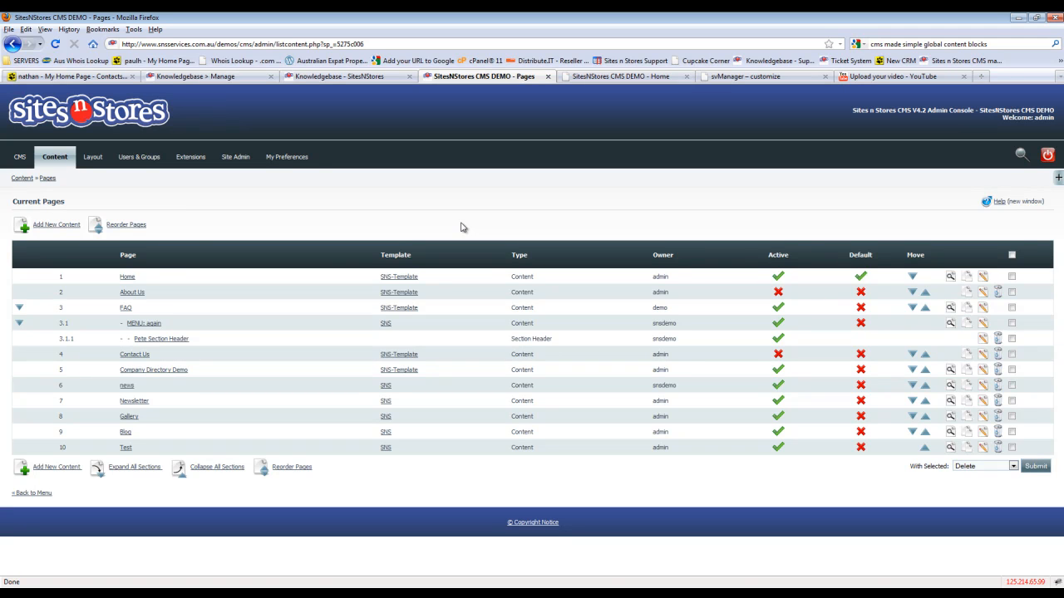
{"action": "left_click", "coordinate": [127, 278]}
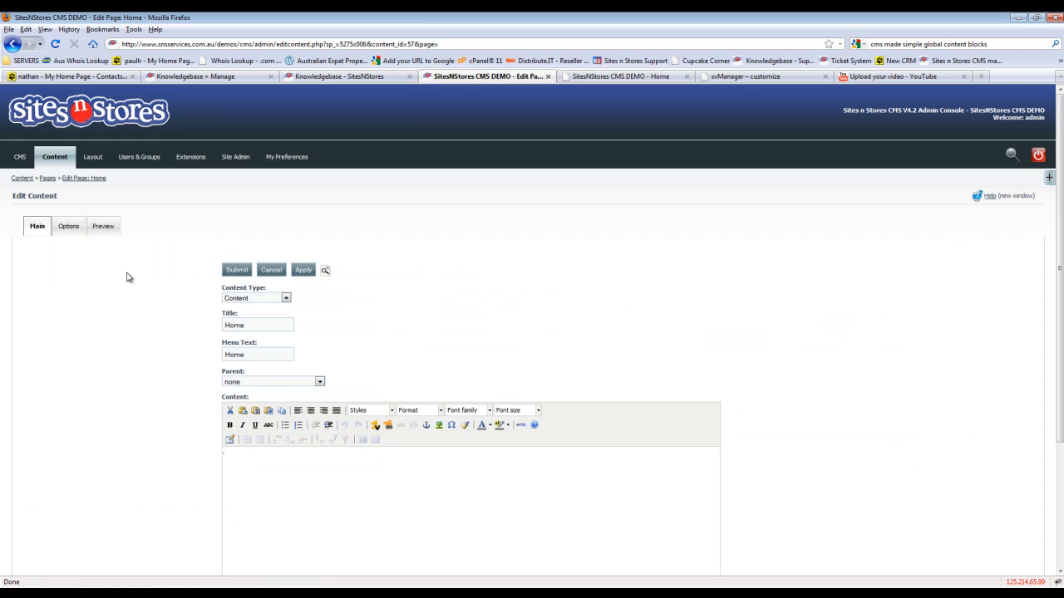
{"action": "scroll", "coordinate": [127, 278], "scroll_direction": "down", "scroll_amount": 4}
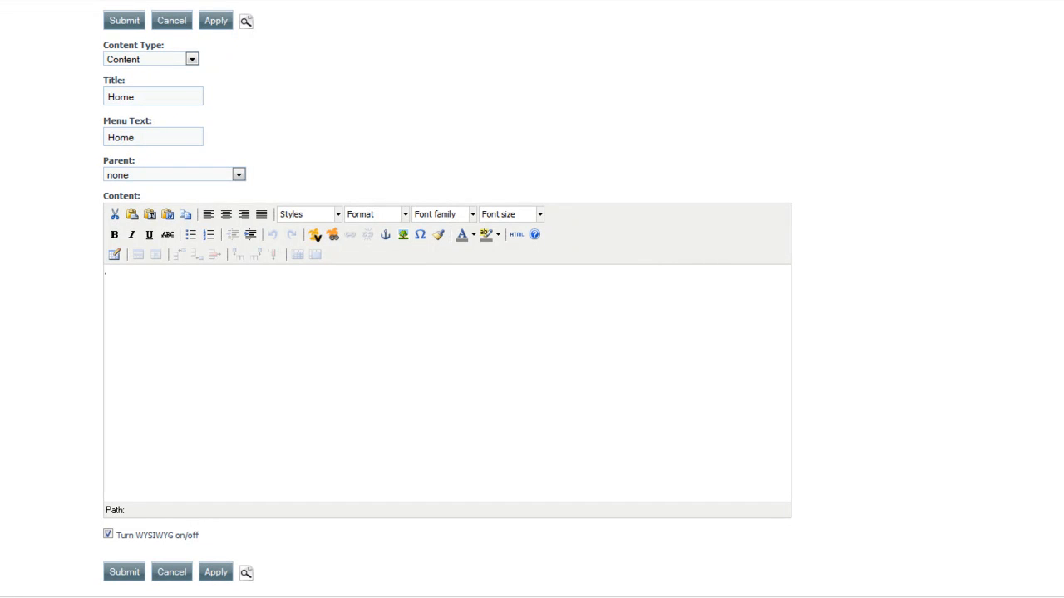
{"action": "left_click_drag", "start_coordinate": [188, 300], "coordinate": [30, 291]}
{"action": "key", "text": "ctrl+v"}
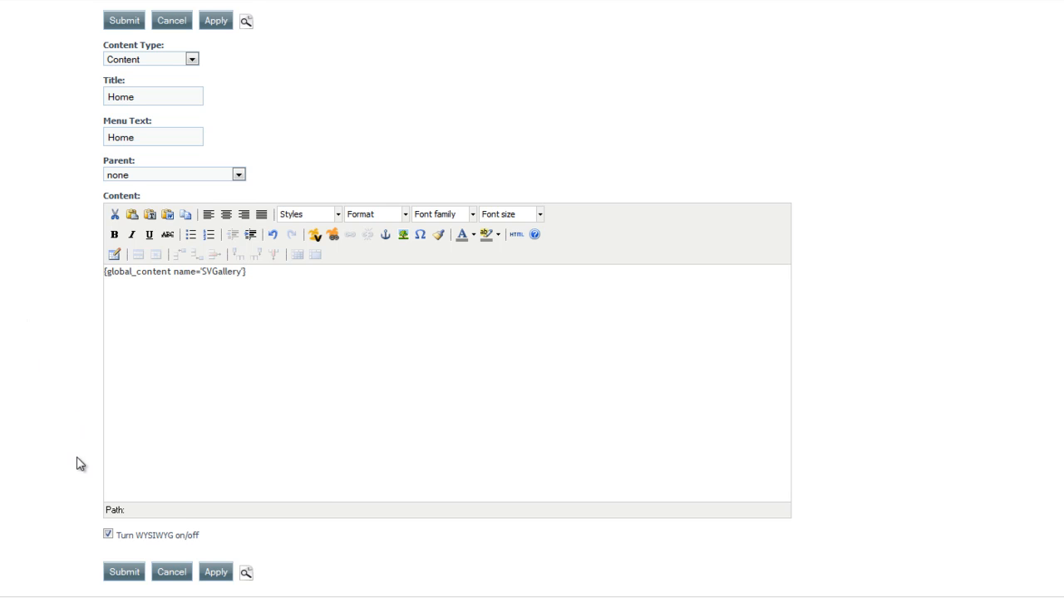
{"action": "left_click", "coordinate": [123, 572]}
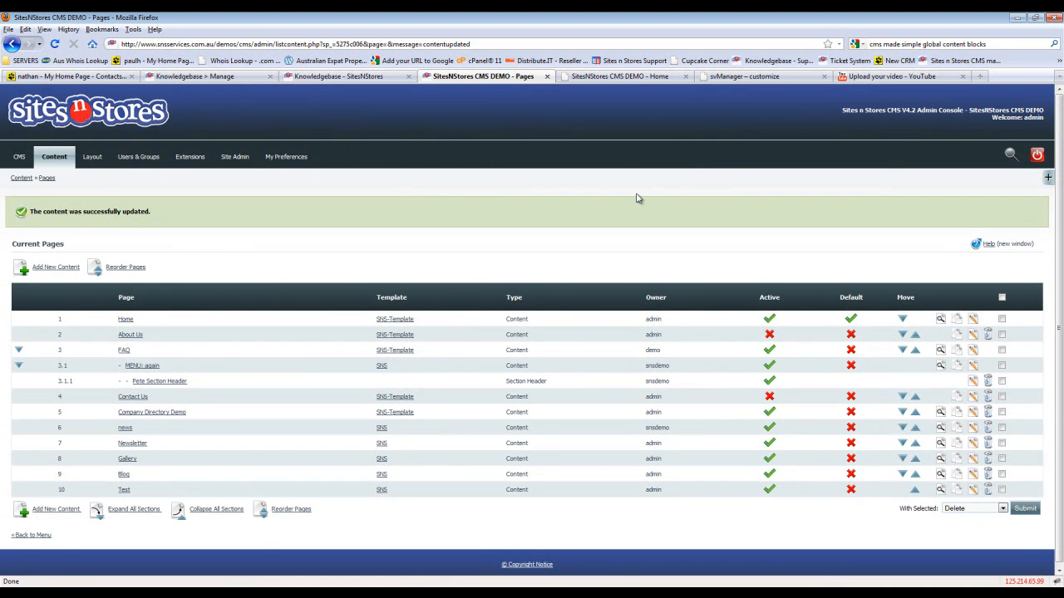
Step: Reload the public Home page of the demo site and examine the embedded gallery
{"action": "left_click", "coordinate": [635, 76]}
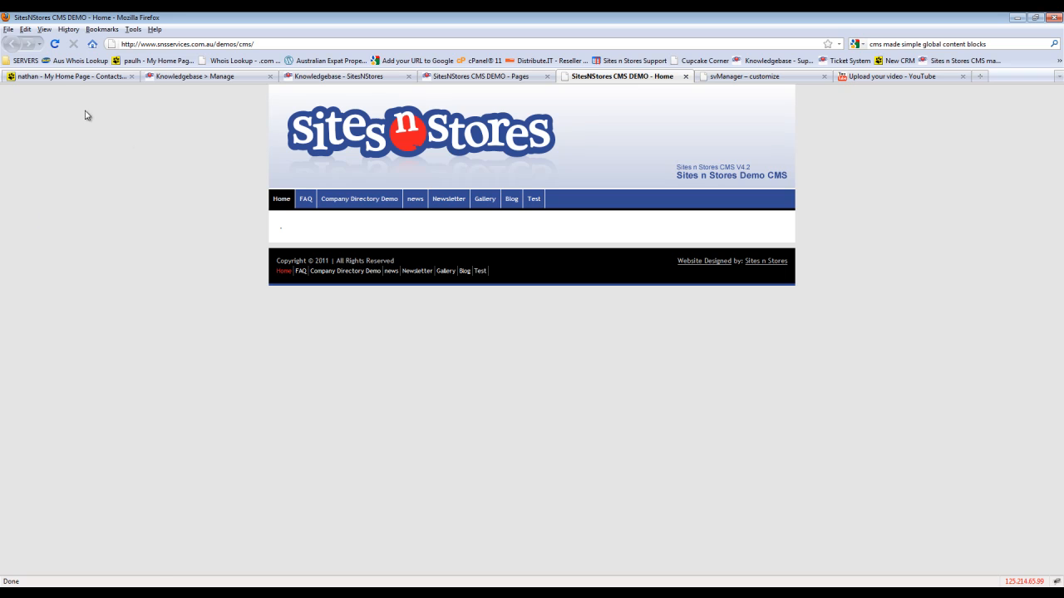
{"action": "left_click", "coordinate": [55, 44]}
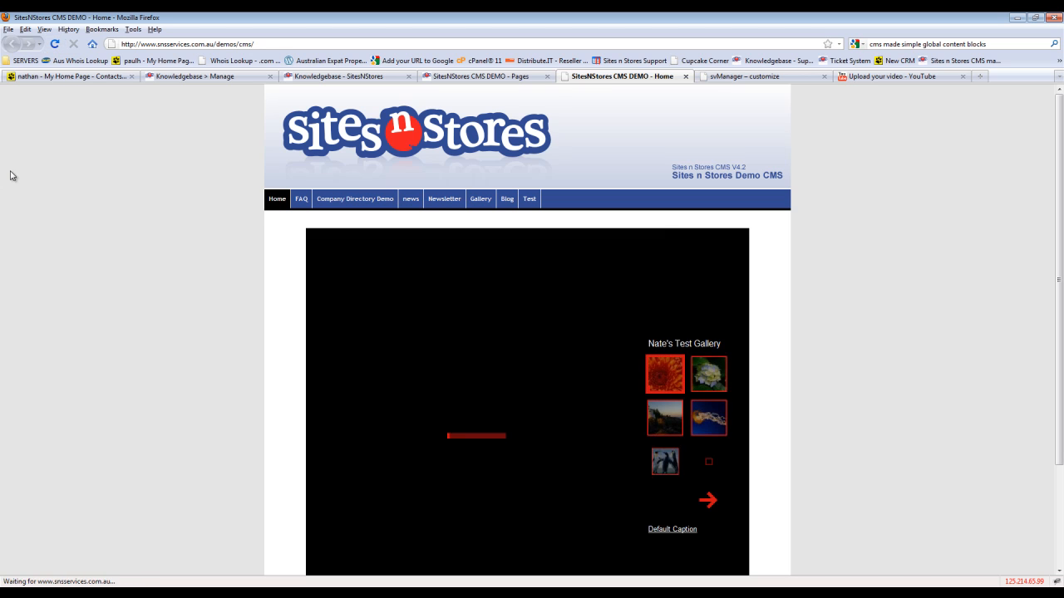
{"action": "scroll", "coordinate": [11, 175], "scroll_direction": "down", "scroll_amount": 2}
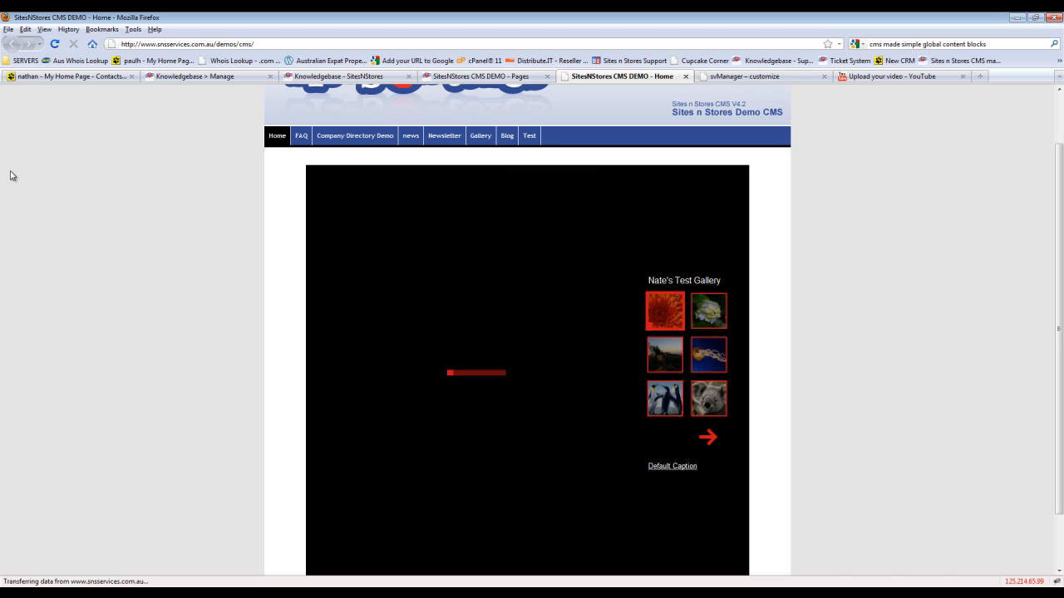
{"action": "scroll", "coordinate": [11, 175], "scroll_direction": "down", "scroll_amount": 2}
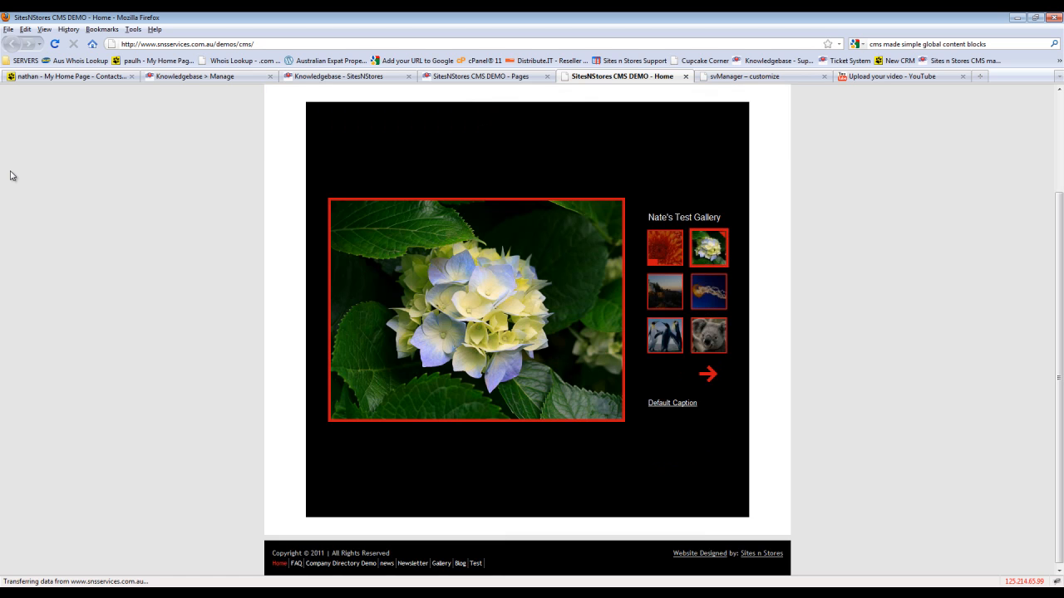